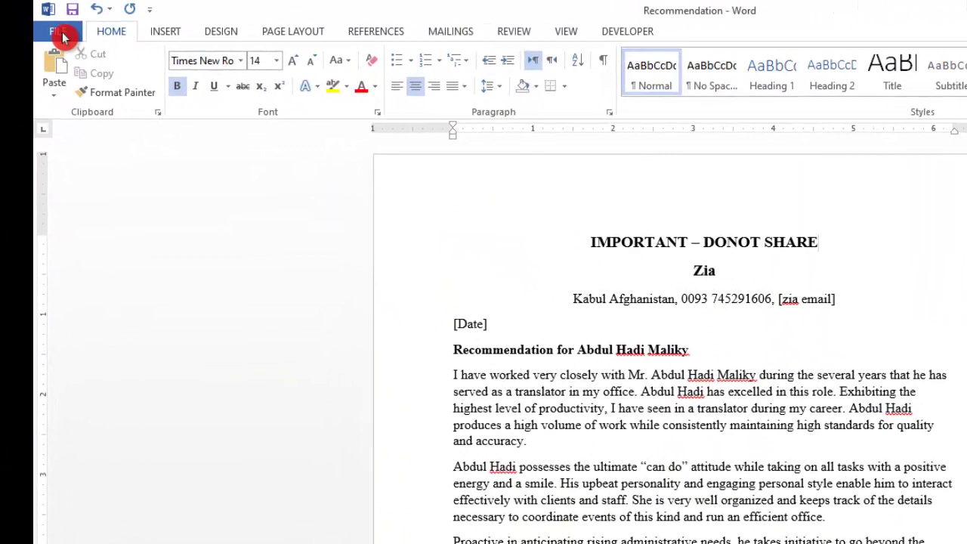
Step: Show the Protect Document options on the File Info page for the Recommendation letter
{"action": "left_click", "coordinate": [39, 27]}
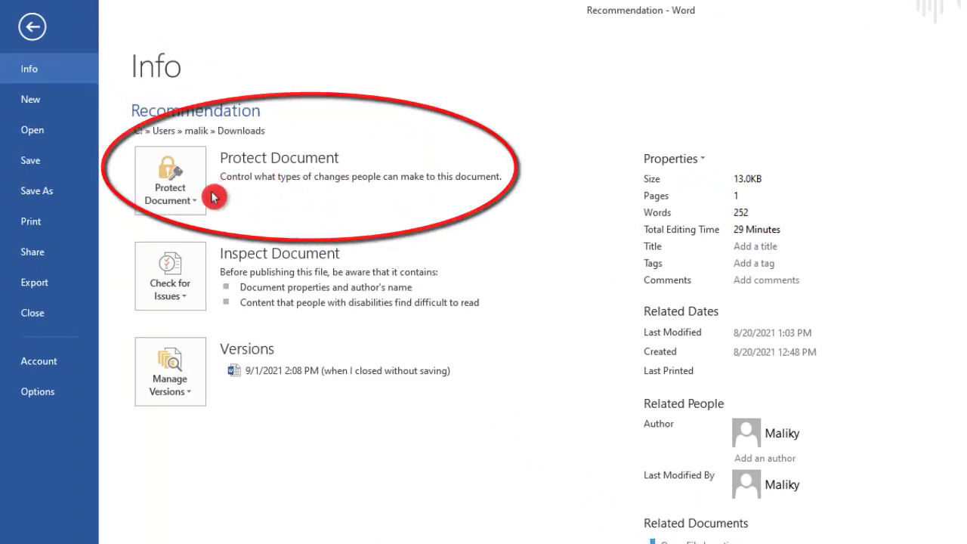
{"action": "left_click", "coordinate": [200, 198]}
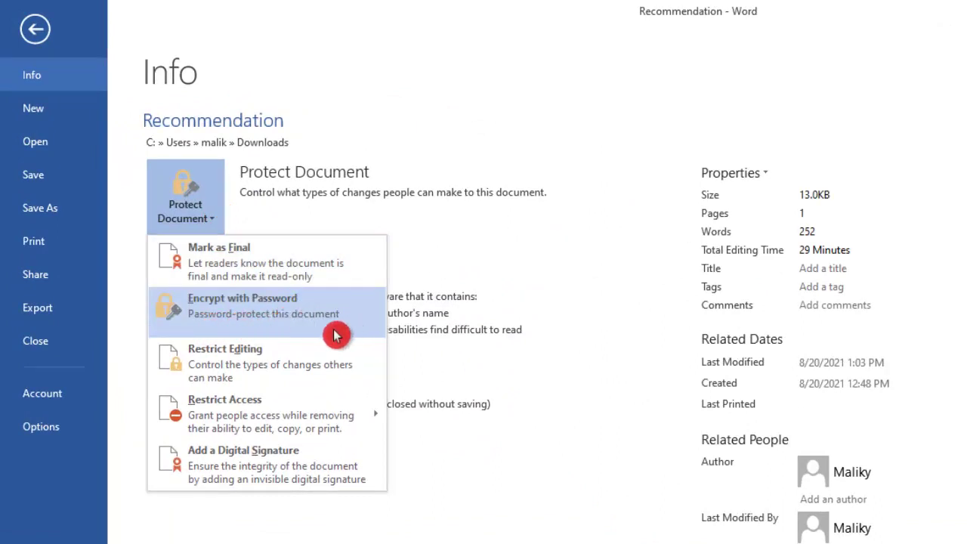
Step: Choose Encrypt with Password and type the new document password
{"action": "left_click", "coordinate": [247, 325]}
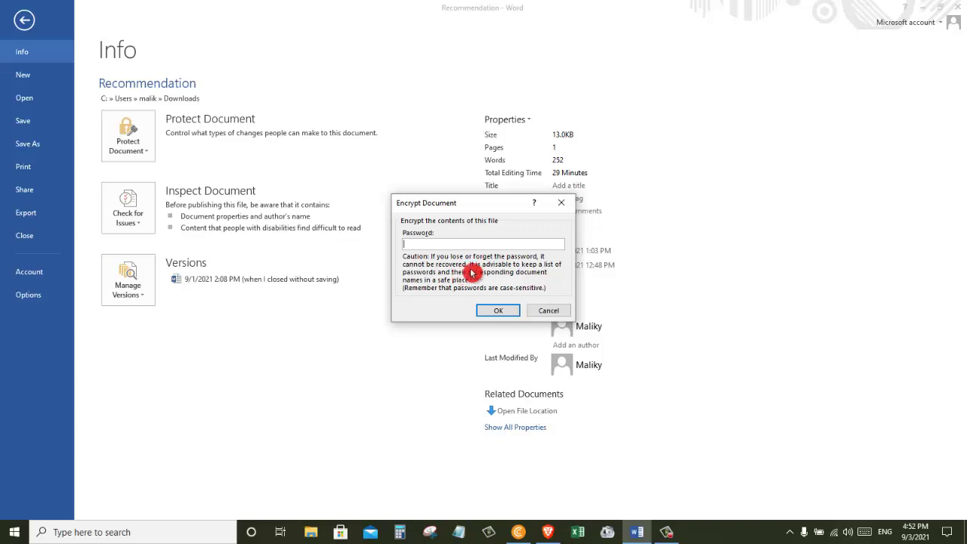
Step: Re-enter the same password to confirm encryption of the Recommendation document
{"action": "left_click", "coordinate": [504, 313]}
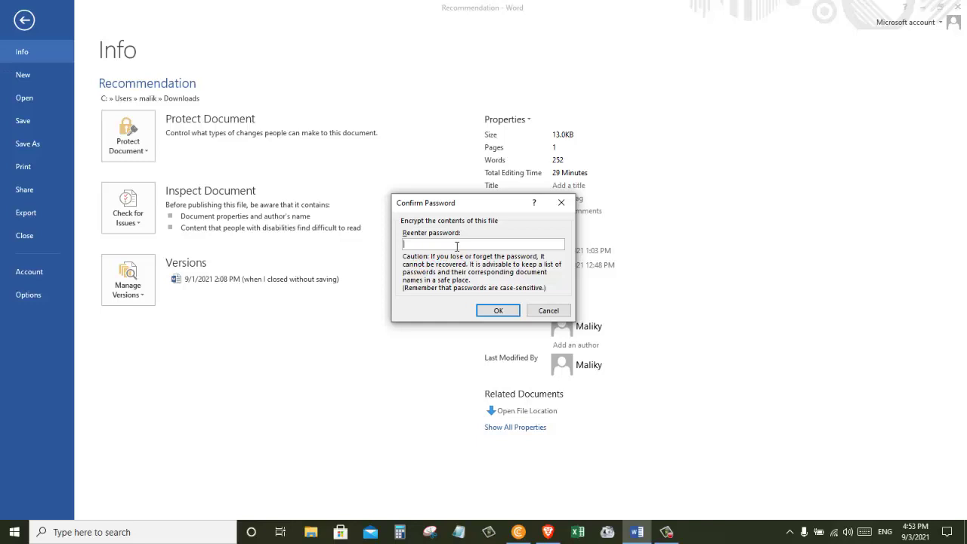
{"action": "left_click", "coordinate": [457, 250]}
{"action": "left_click", "coordinate": [496, 313]}
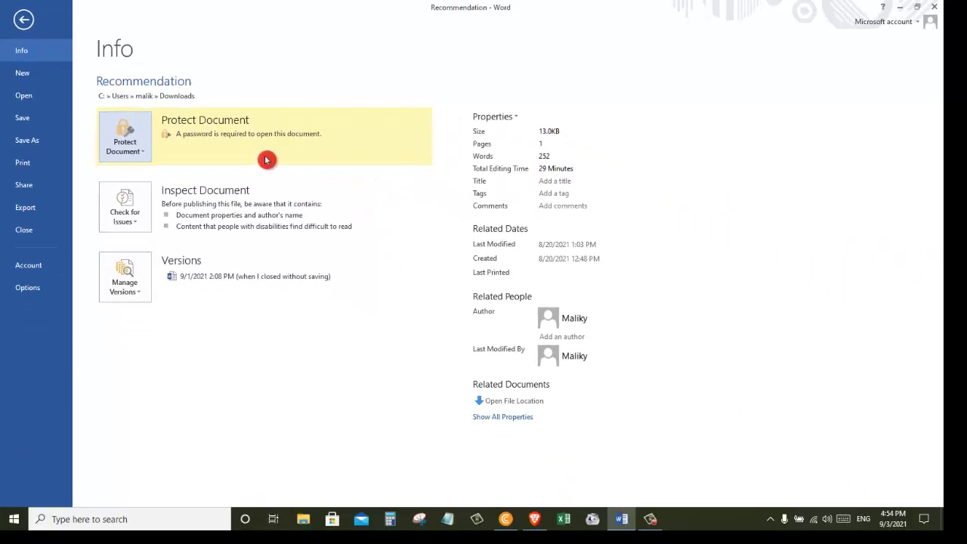
Step: Close and relaunch Word, reopen Recommendation from Recent, and enter its password
{"action": "left_click", "coordinate": [20, 21]}
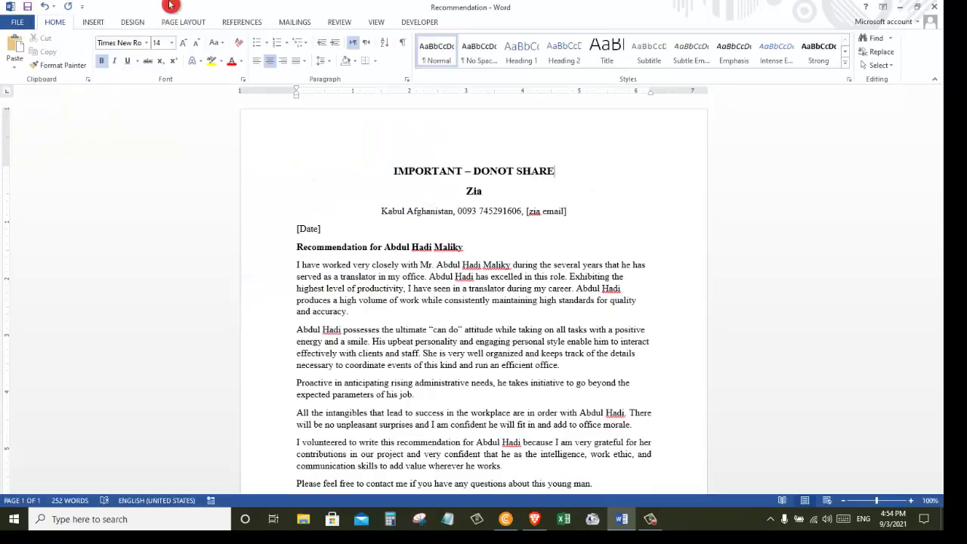
{"action": "left_click", "coordinate": [923, 13]}
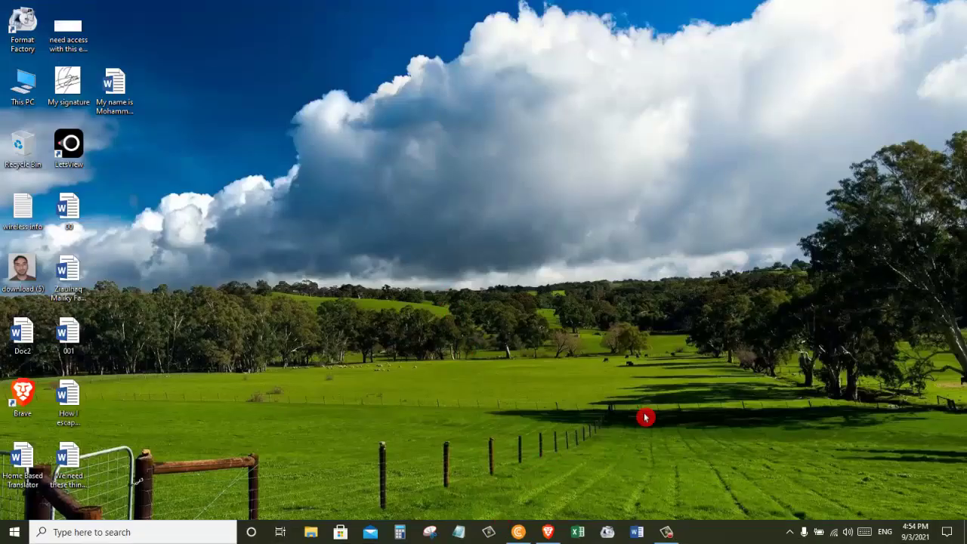
{"action": "left_click", "coordinate": [637, 534]}
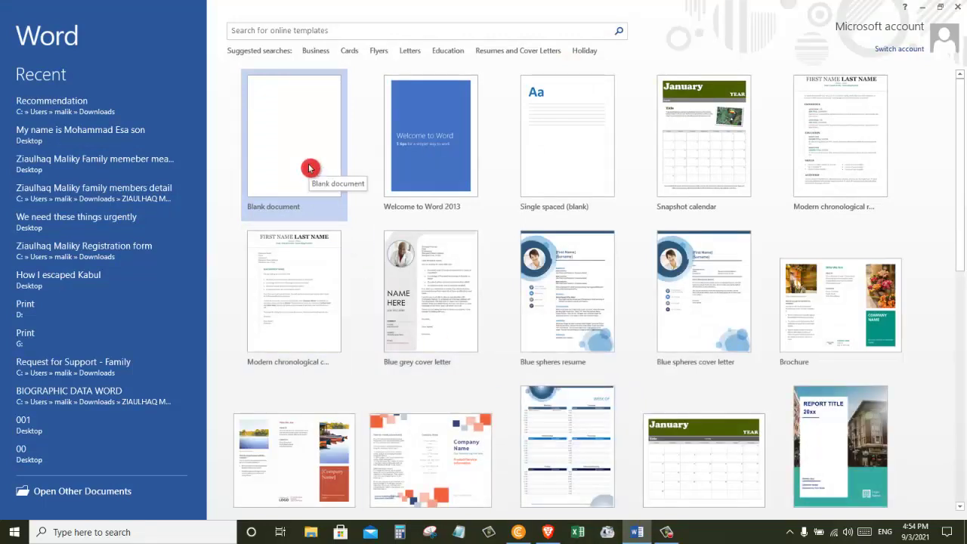
{"action": "left_click", "coordinate": [48, 117]}
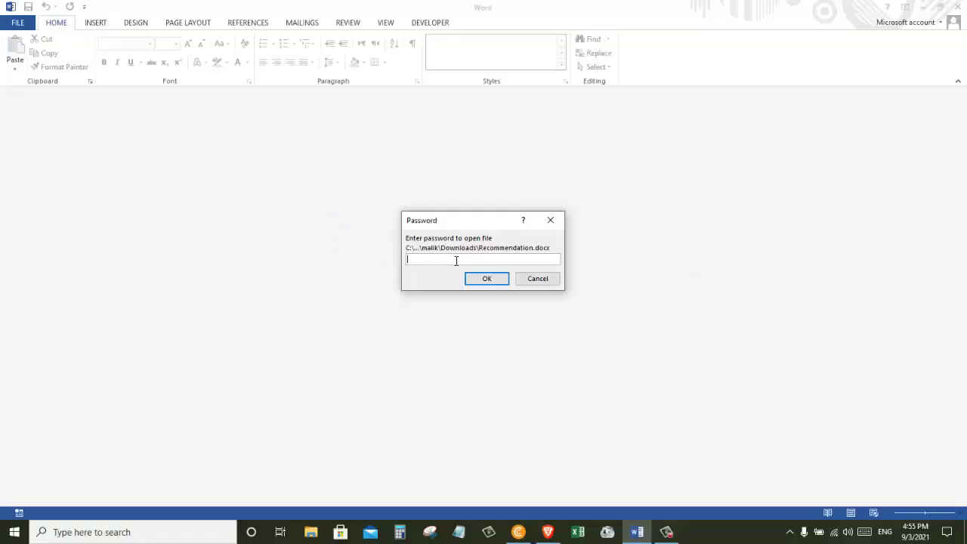
{"action": "left_click", "coordinate": [486, 286]}
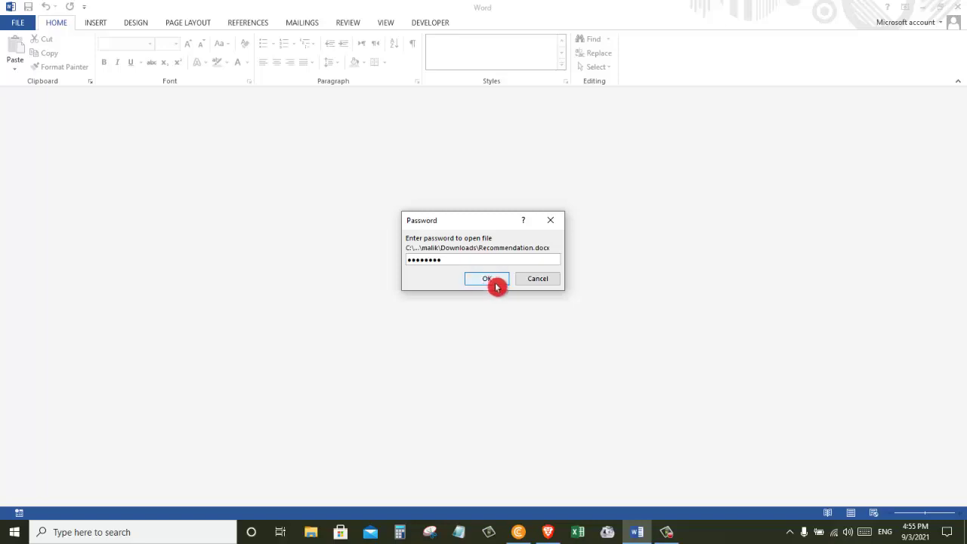